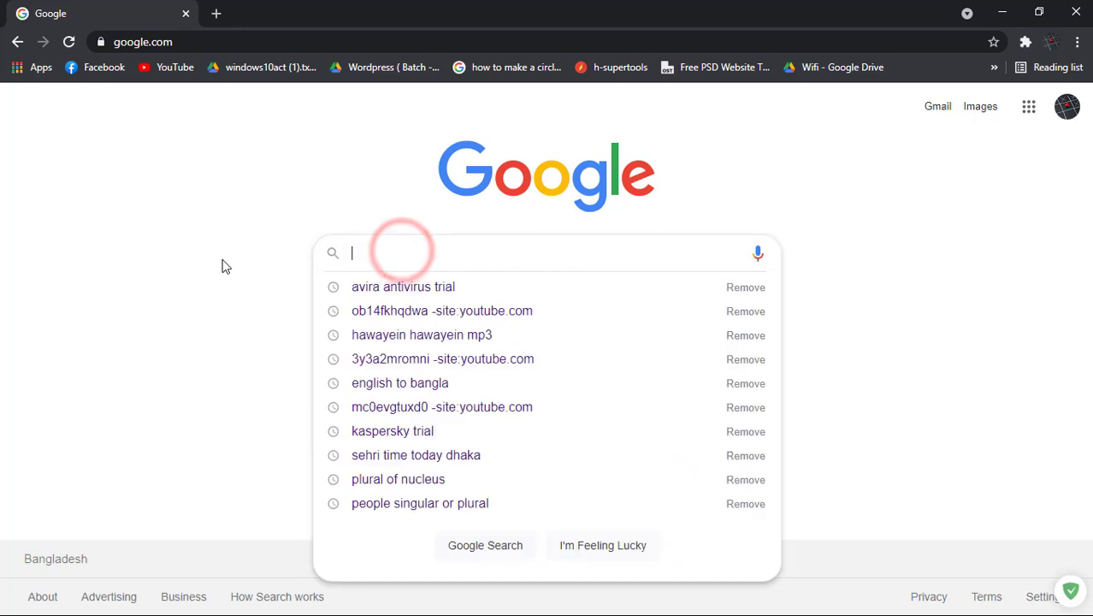
# Step: Search Google for "avira antivirus trial" and open the free trial download form for Avira Antivirus Pro from Avira's downloads page
pyautogui.press('Down')
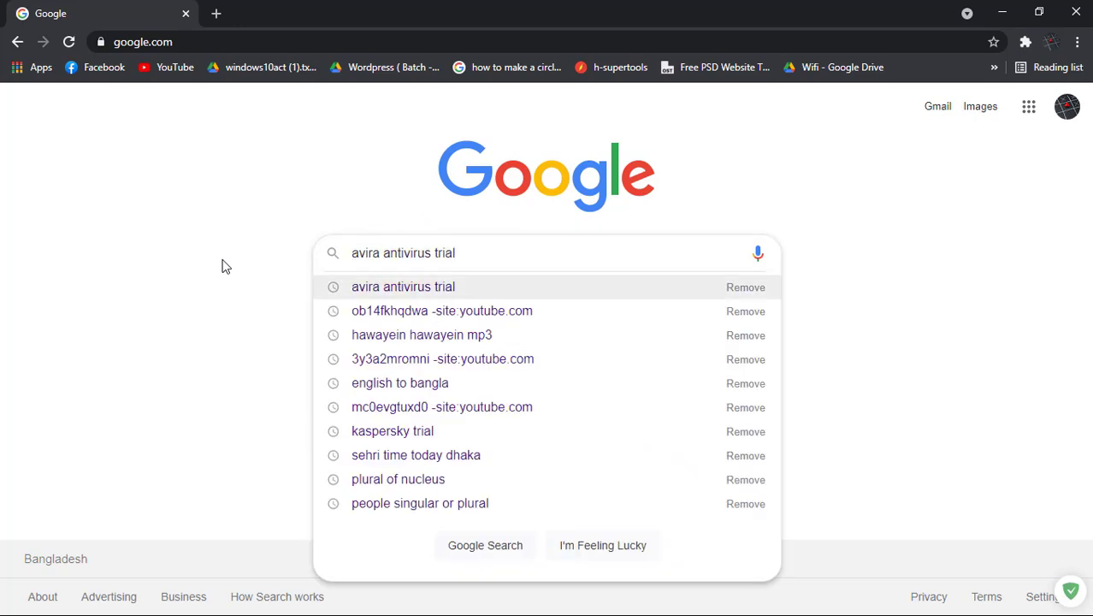
pyautogui.press('Return')
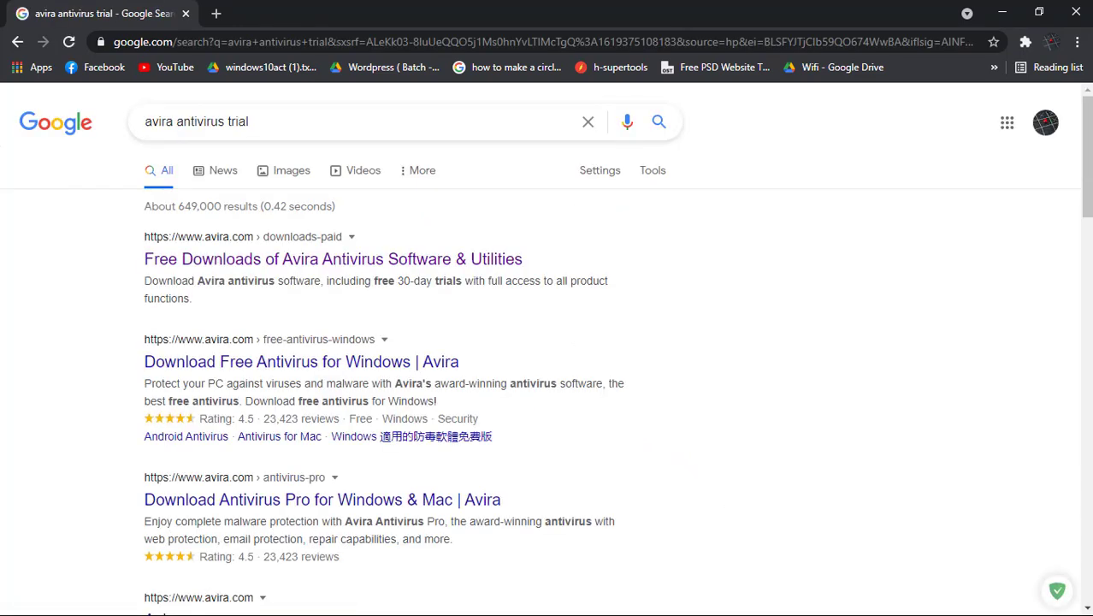
pyautogui.click(329, 266)
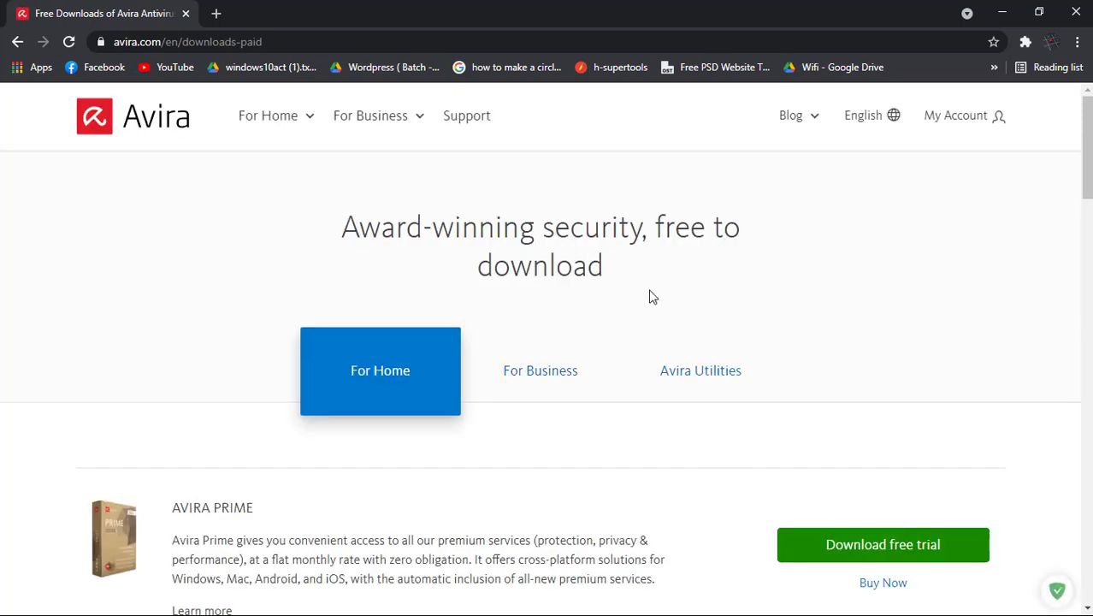
pyautogui.scroll(-4, 655, 296)
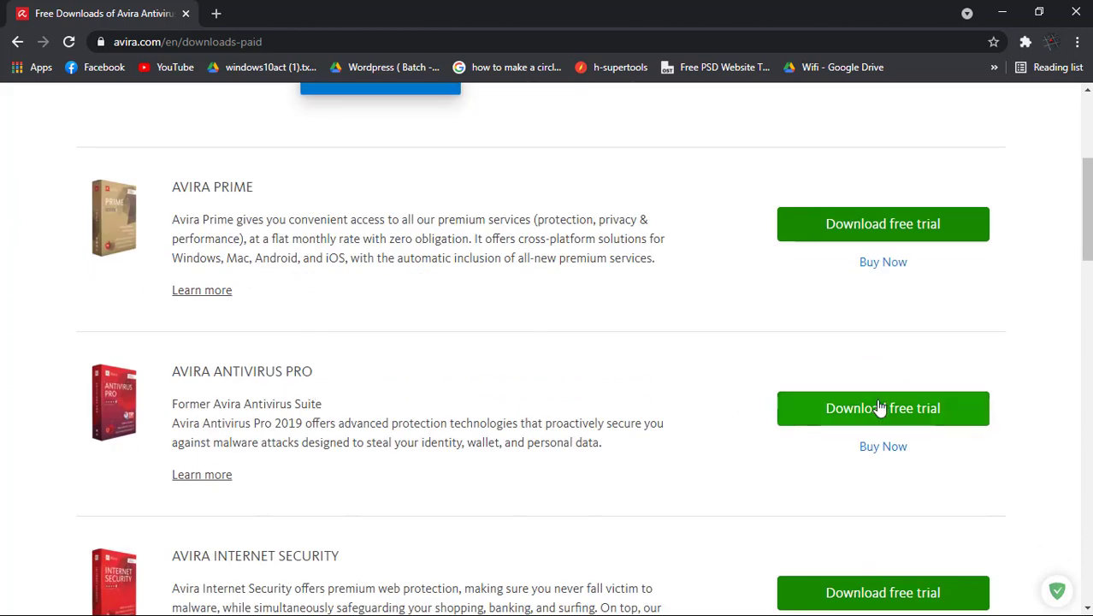
pyautogui.click(966, 411)
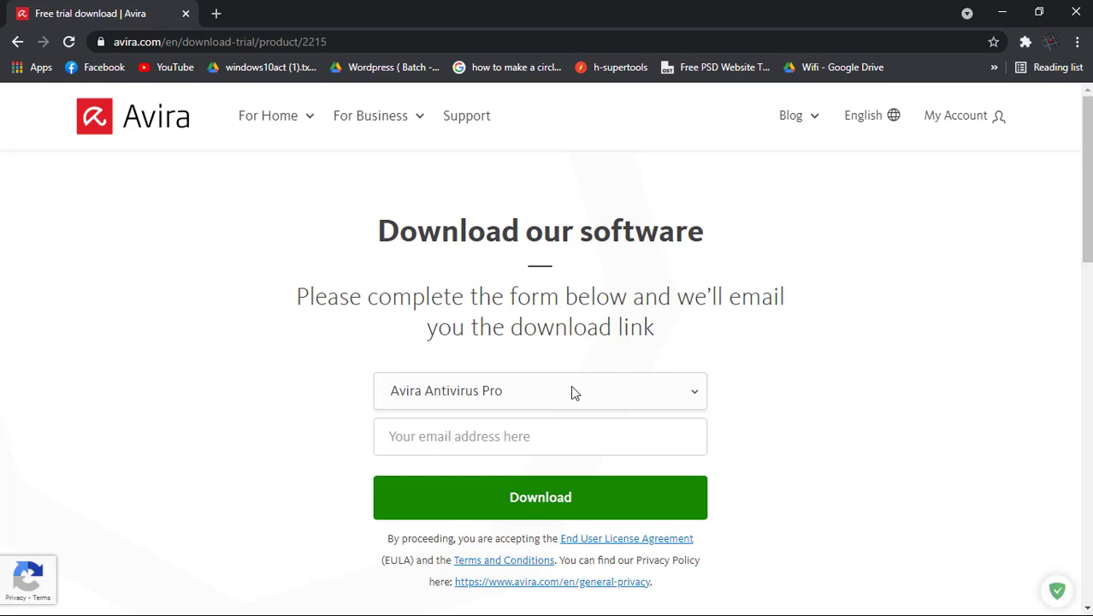
# Step: Fill in the saved e-mail address on the Avira Antivirus Pro trial form and submit the download request
pyautogui.scroll(-3, 527, 323)
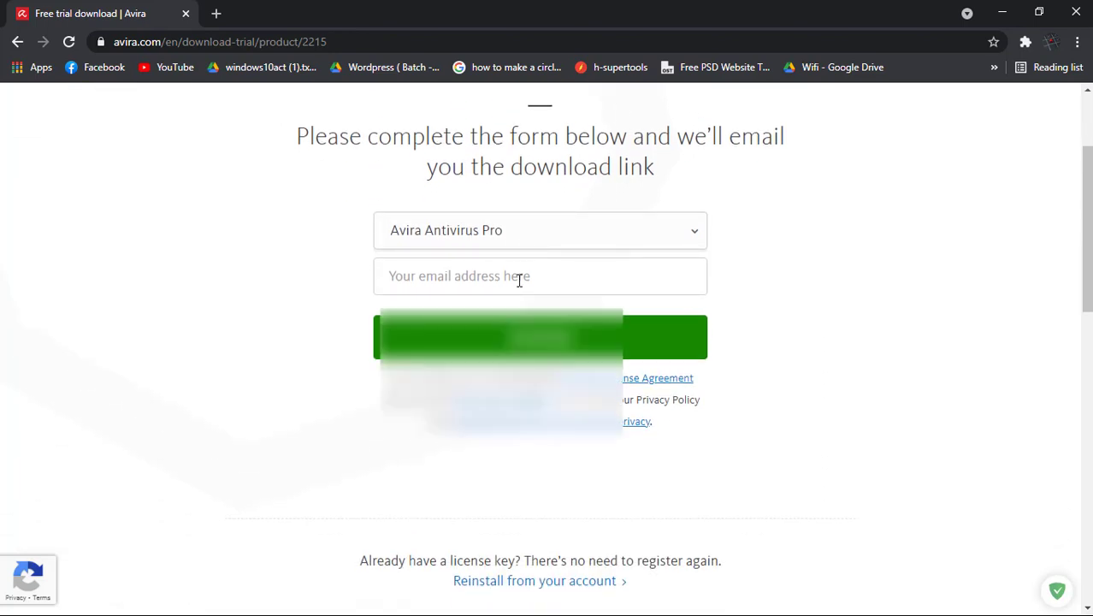
pyautogui.click(518, 280)
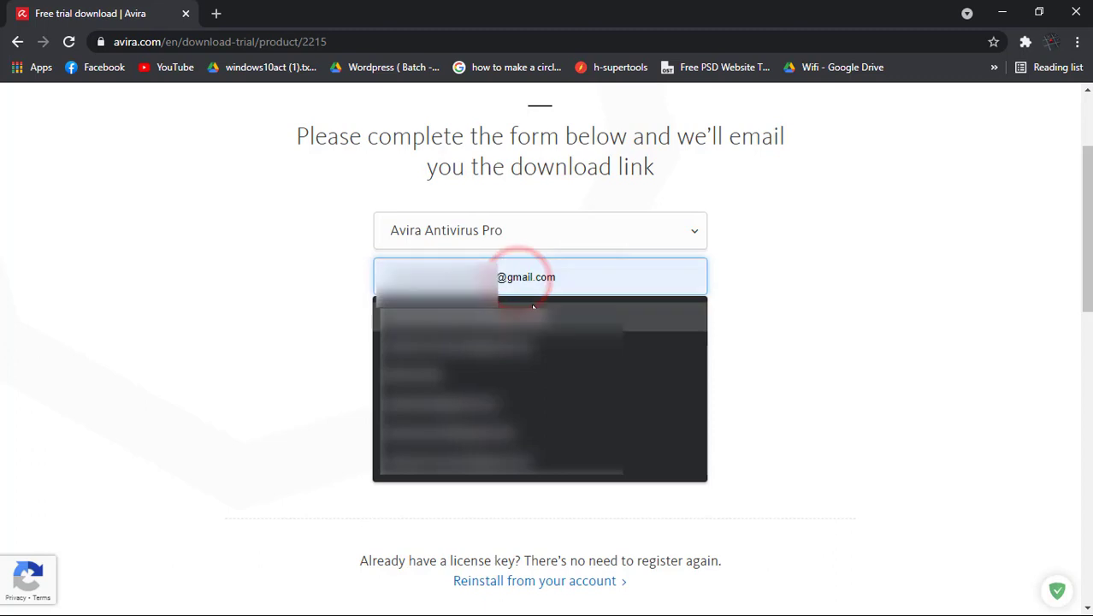
pyautogui.click(532, 307)
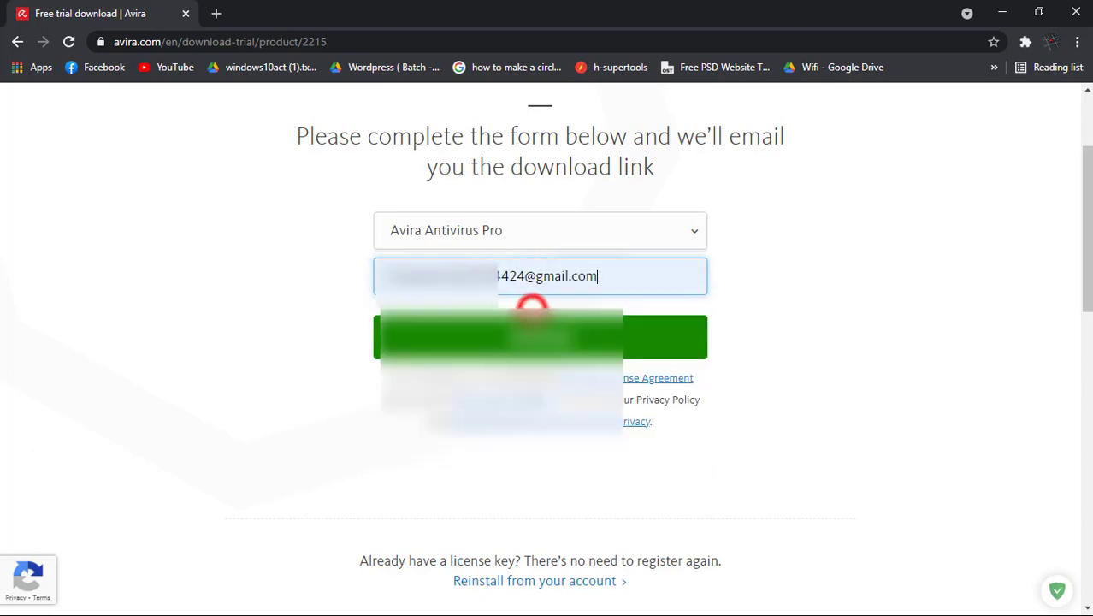
pyautogui.click(647, 338)
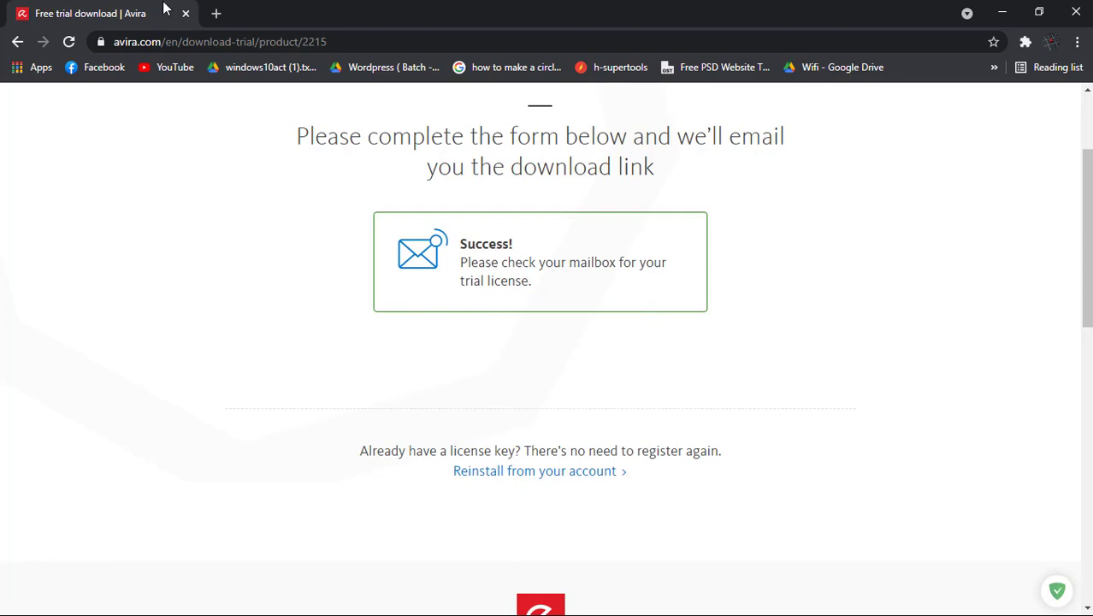
# Step: Open gmail.com in a new browser tab and open Avira's "30-day free license" activation e-mail
pyautogui.click(215, 14)
pyautogui.click(238, 44)
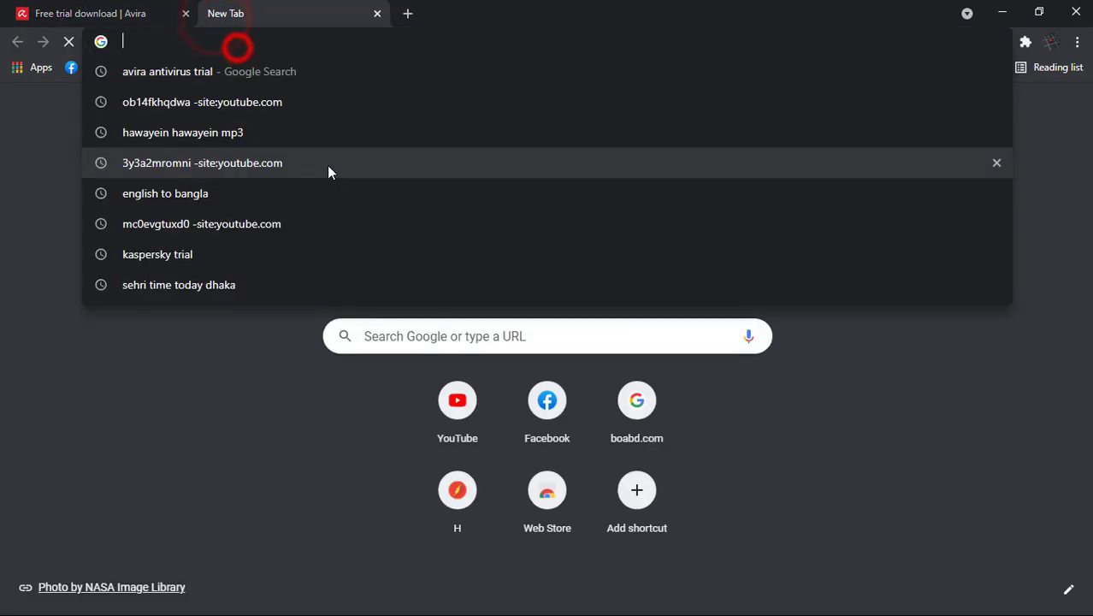
pyautogui.write('gmail.com')
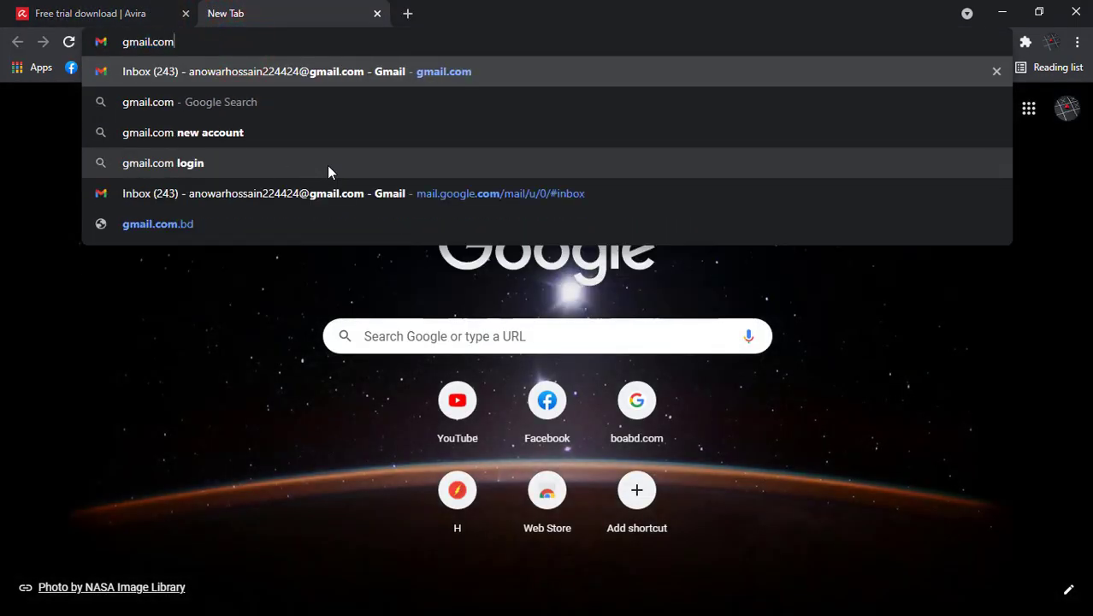
pyautogui.press('Return')
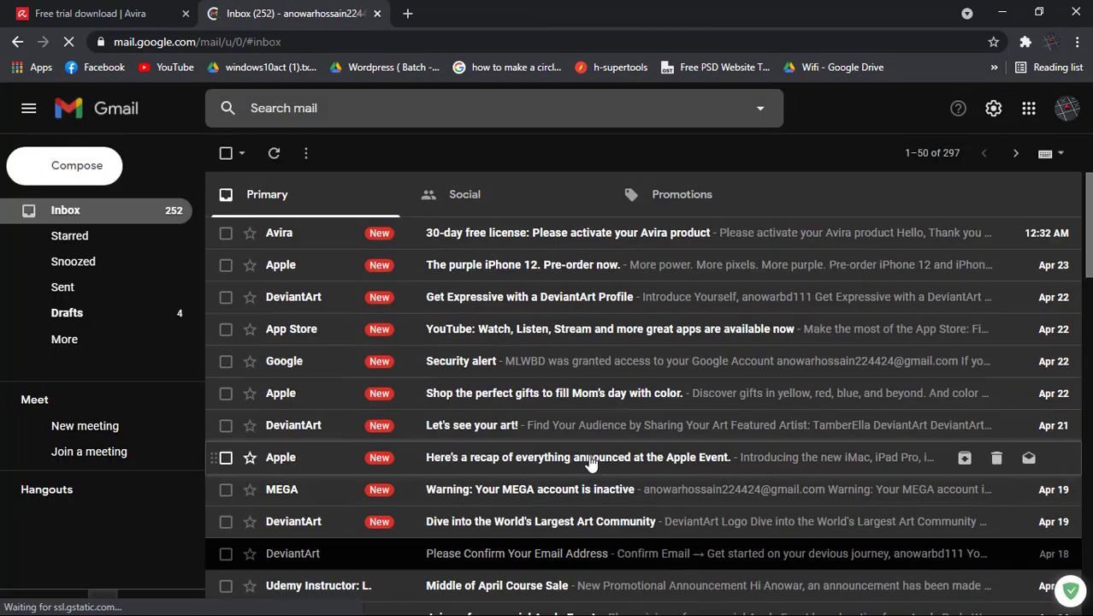
pyautogui.click(503, 237)
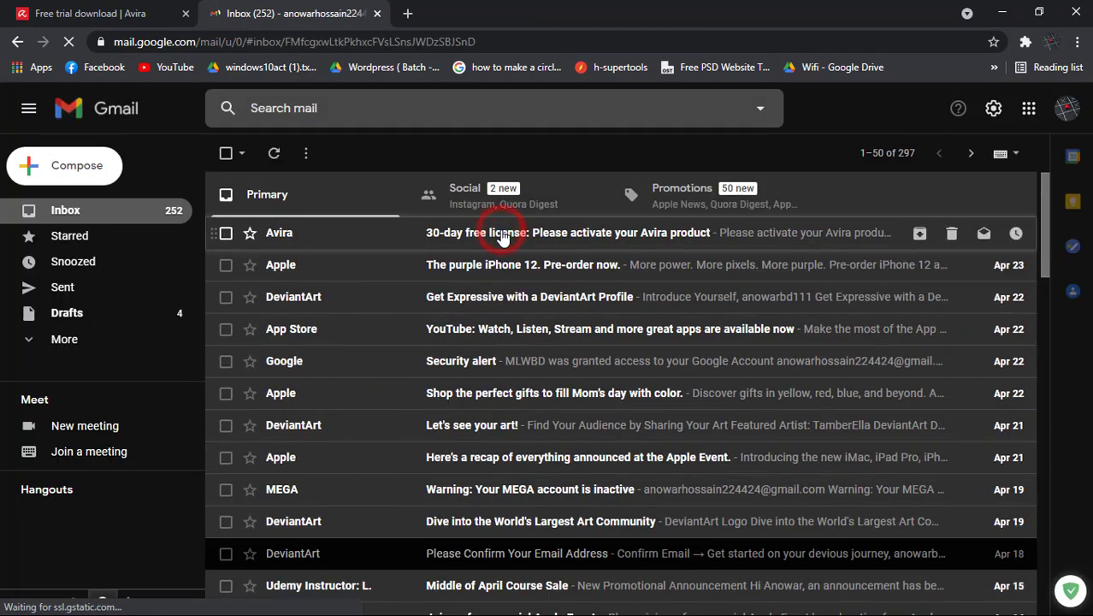
# Step: Accept the licence terms and start the Avira Antivirus Pro installation from the activation e-mail
pyautogui.scroll(-1, 535, 323)
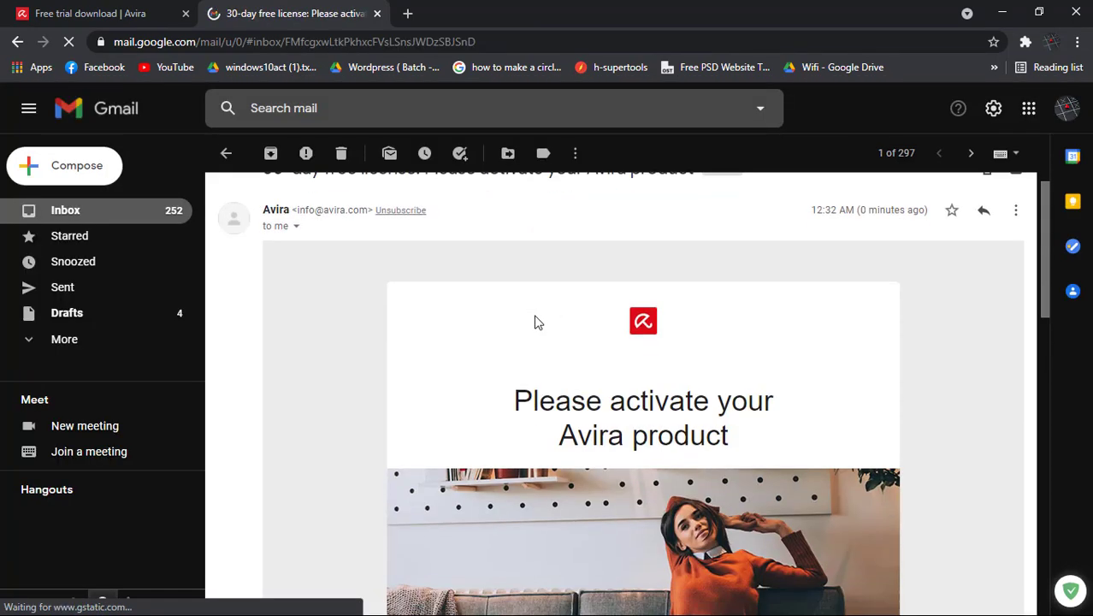
pyautogui.scroll(-3, 534, 322)
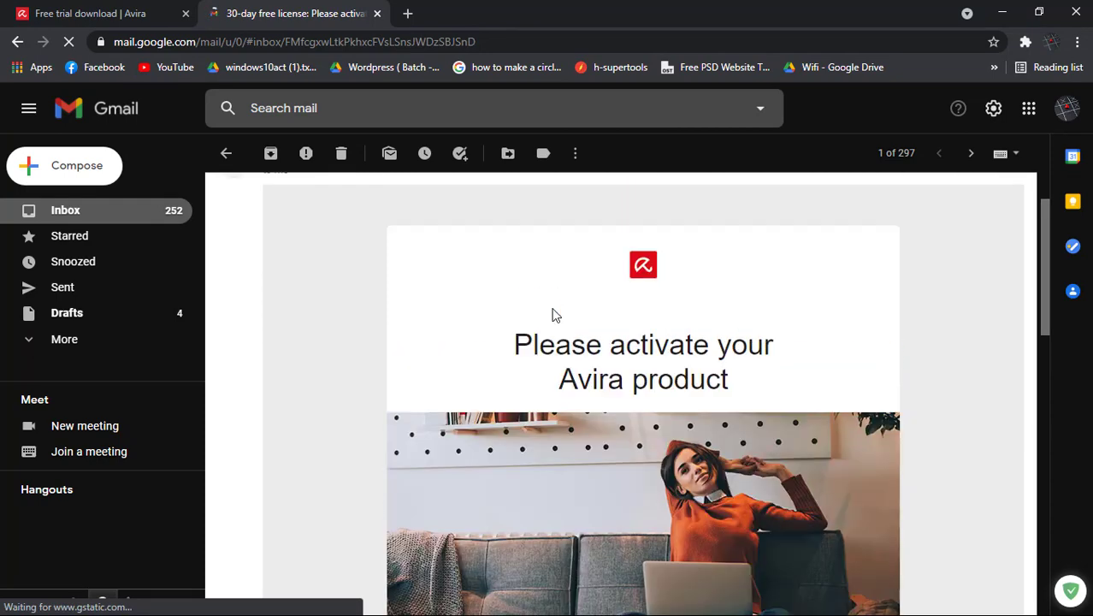
pyautogui.scroll(-5, 556, 312)
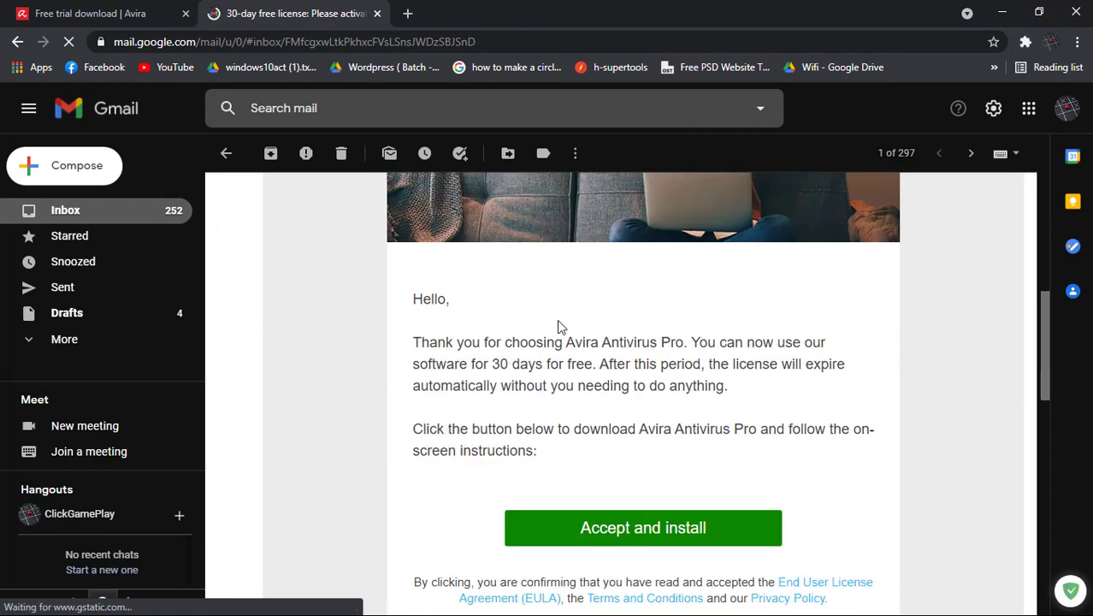
pyautogui.scroll(-4, 558, 325)
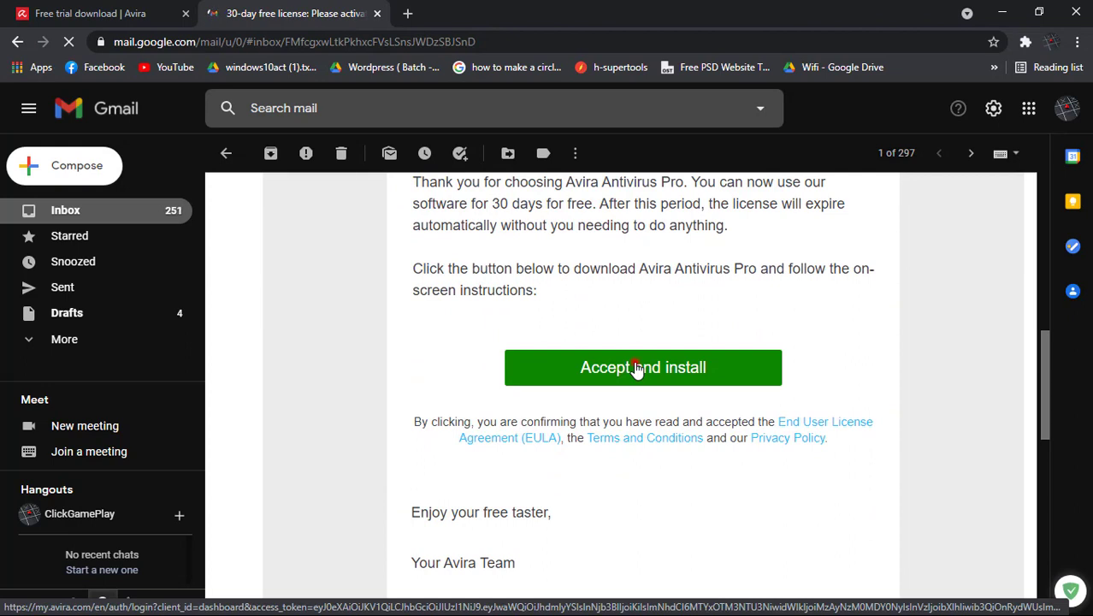
pyautogui.click(637, 367)
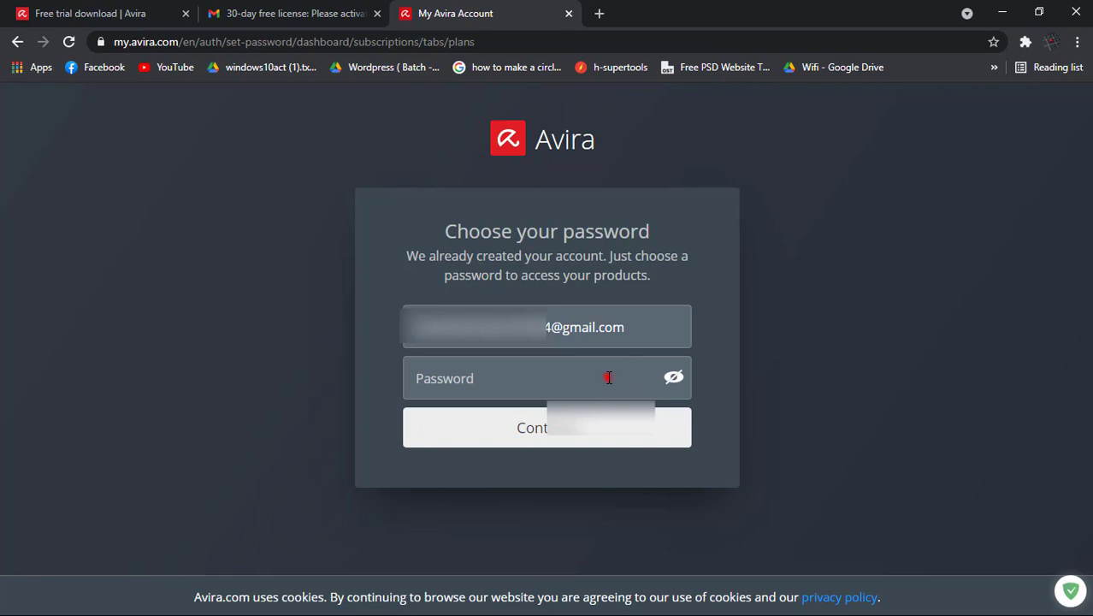
# Step: Fill the Avira account password field with the browser's suggested password and continue to the account
pyautogui.click(608, 377)
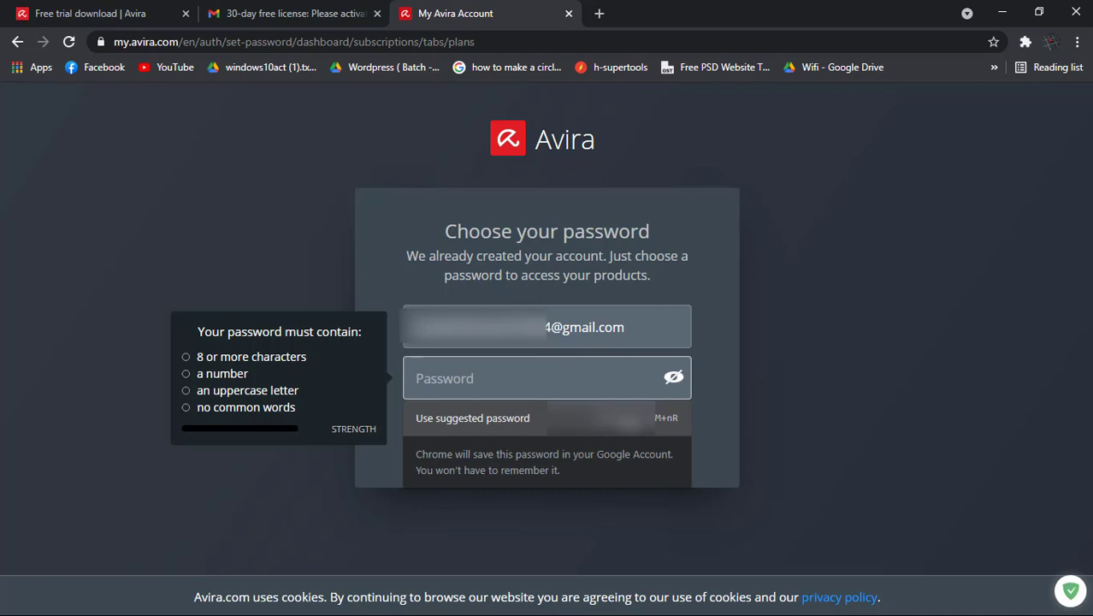
pyautogui.click(629, 418)
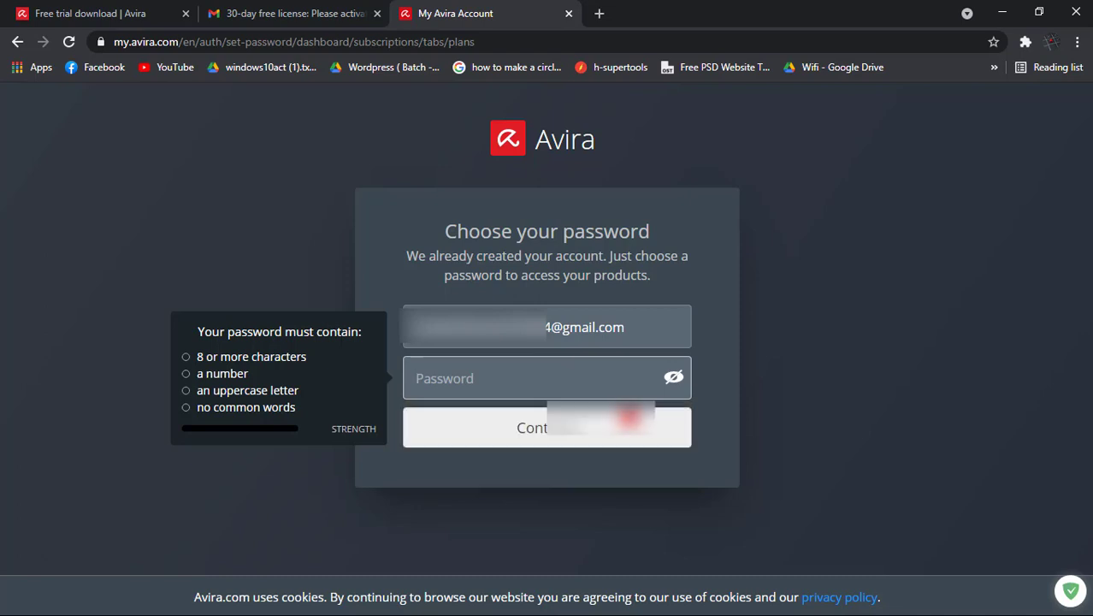
pyautogui.click(600, 427)
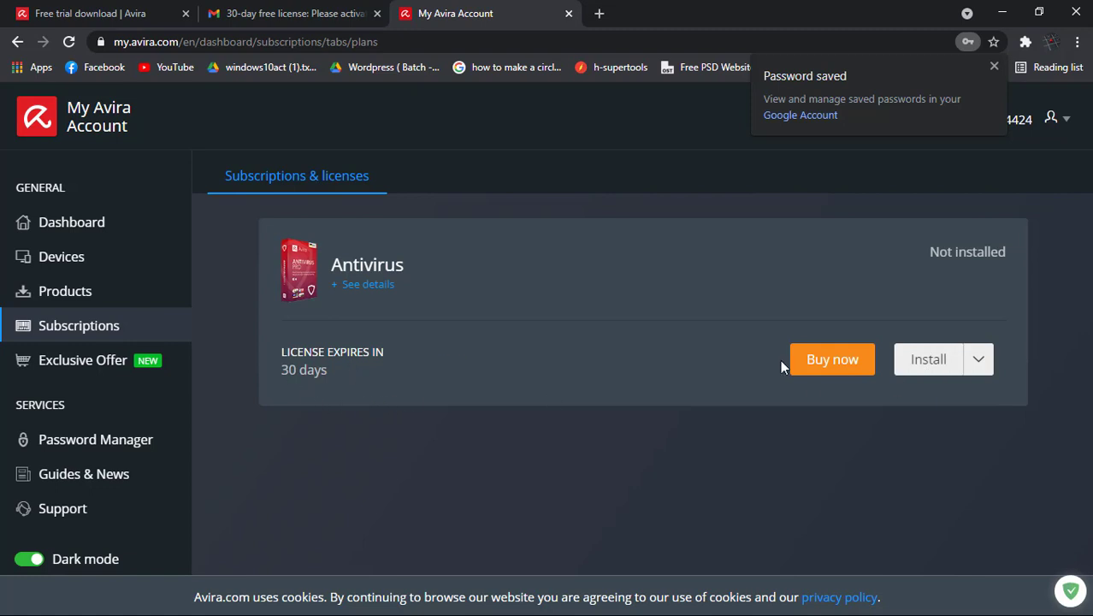
# Step: Download the Antivirus installer for this device from the subscription and launch the downloaded file
pyautogui.click(927, 361)
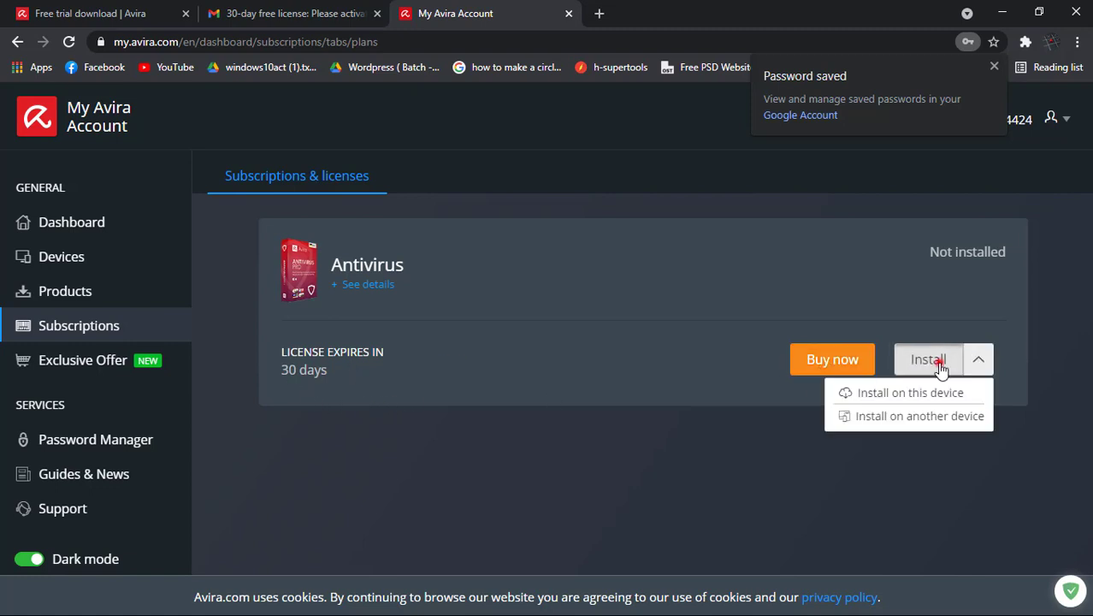
pyautogui.click(938, 363)
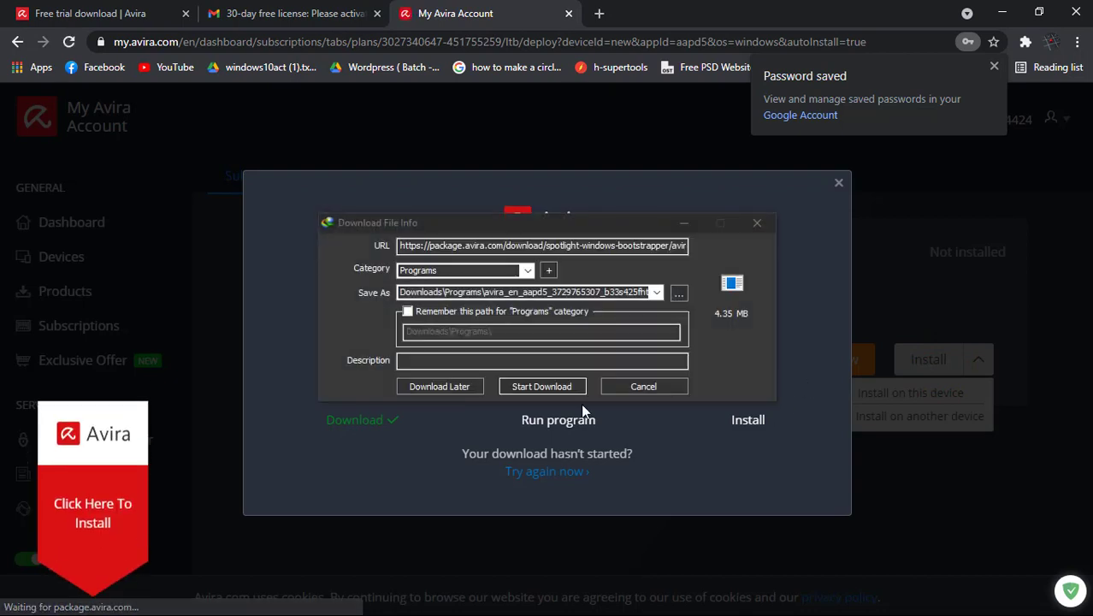
pyautogui.click(541, 386)
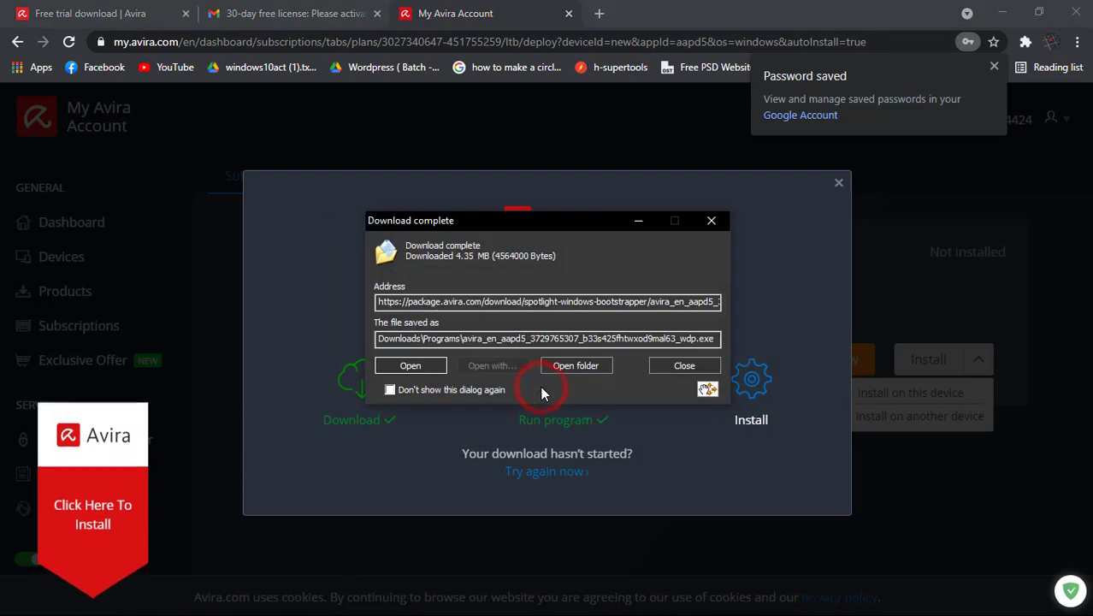
pyautogui.click(420, 368)
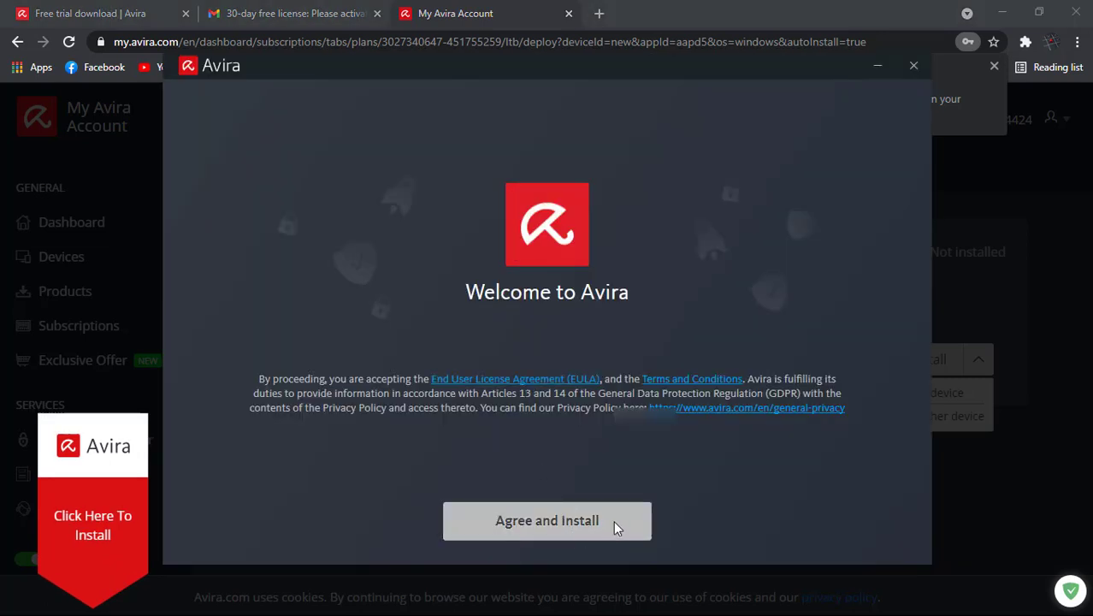
# Step: Agree to the terms and install Avira, minimize the browser meanwhile, and postpone the first smart scan
pyautogui.click(615, 523)
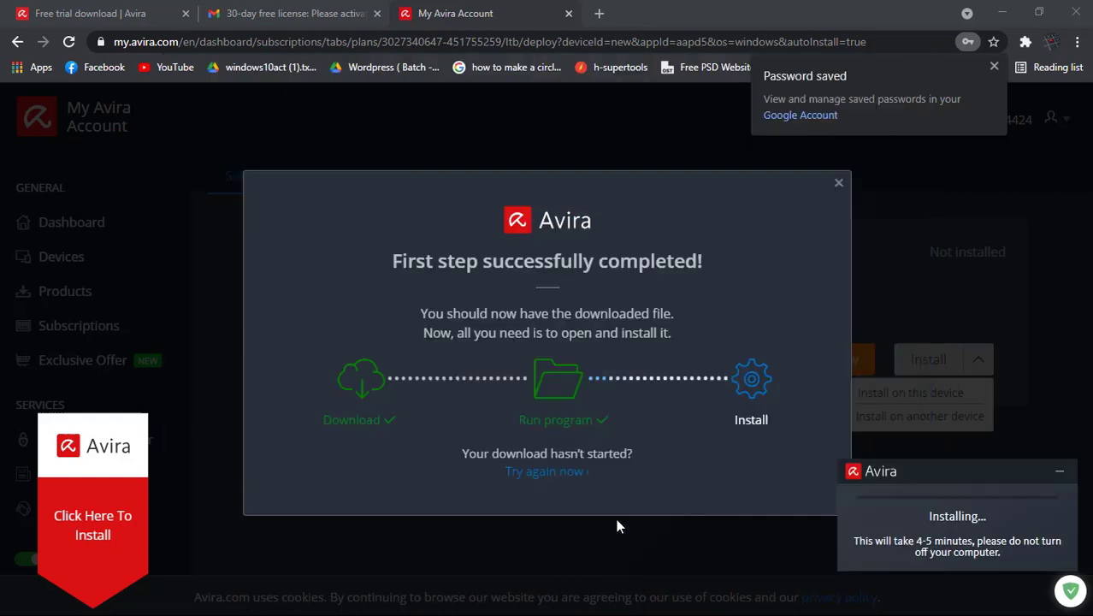
pyautogui.click(1001, 12)
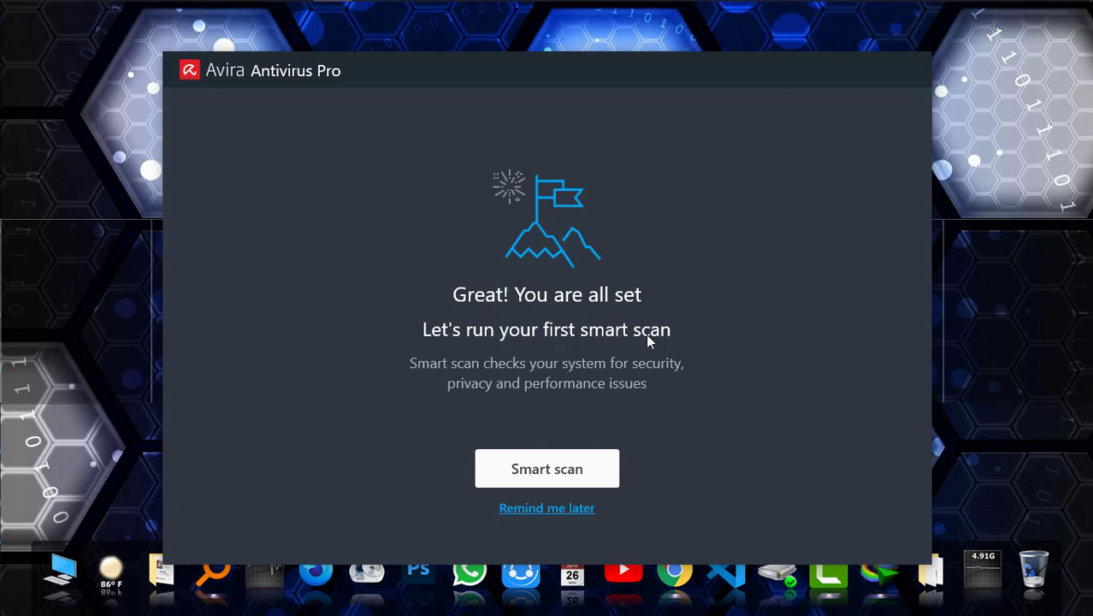
pyautogui.click(585, 510)
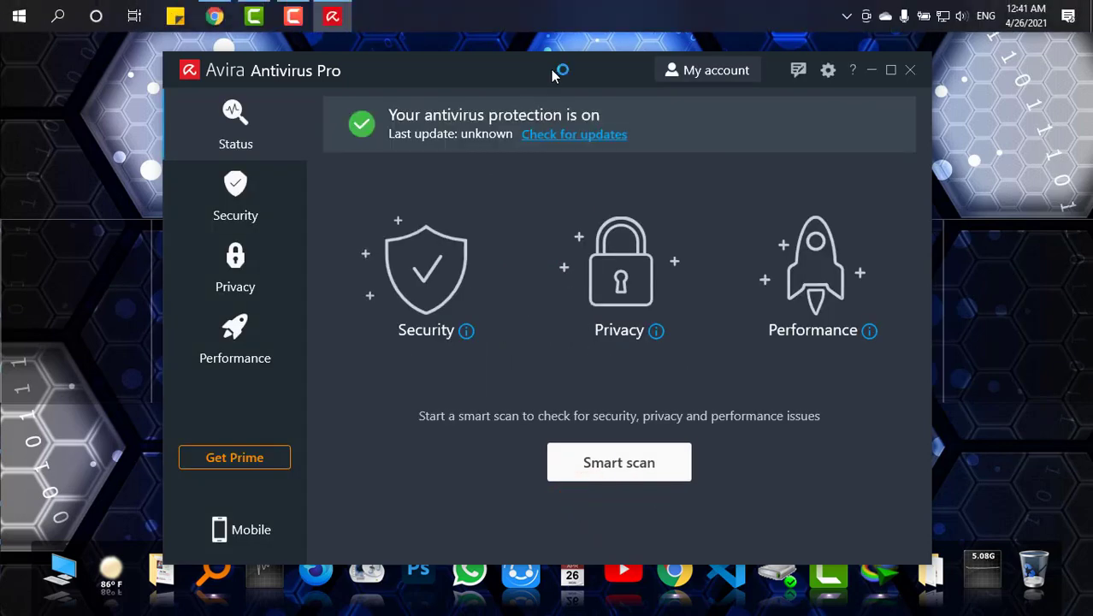
# Step: Examine the Status, Security and Privacy sections of Avira Antivirus Pro, and minimize its window
pyautogui.moveTo(556, 68); pyautogui.dragTo(556, 60)
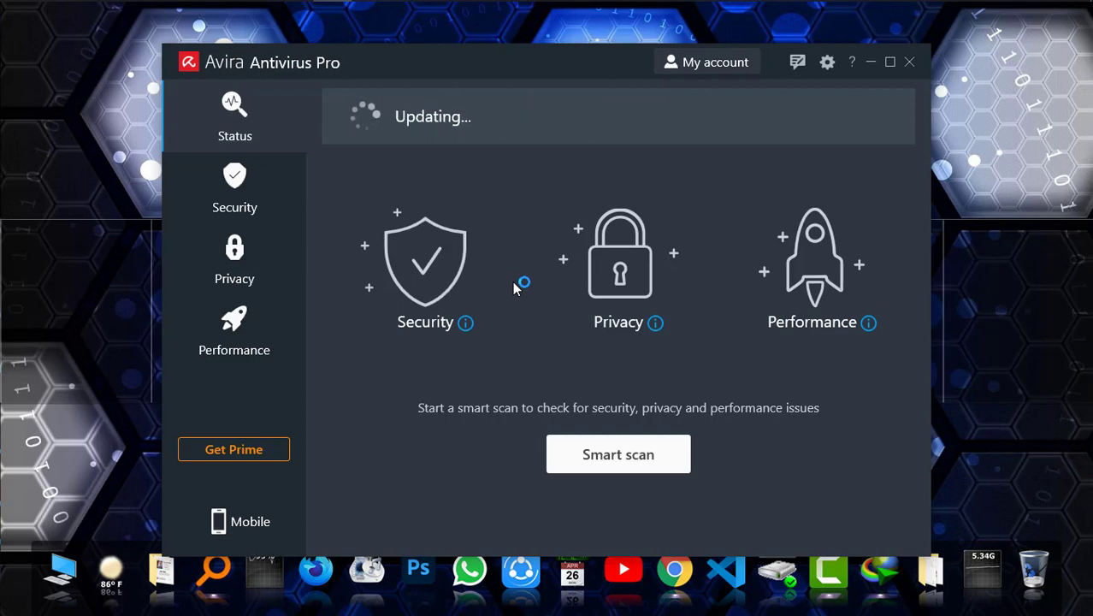
pyautogui.click(262, 227)
pyautogui.click(240, 106)
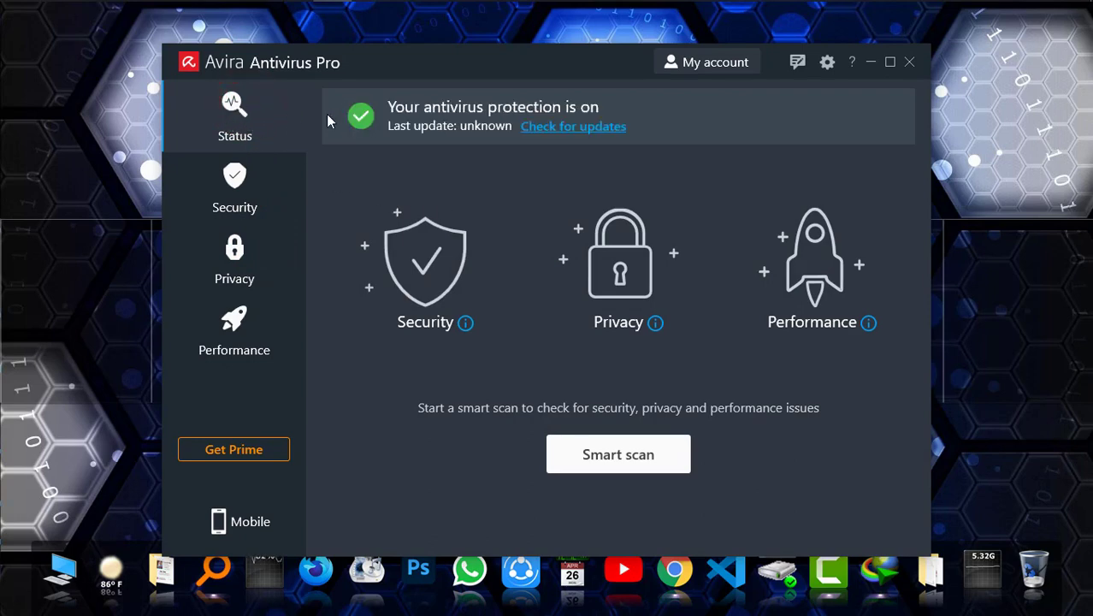
pyautogui.click(295, 193)
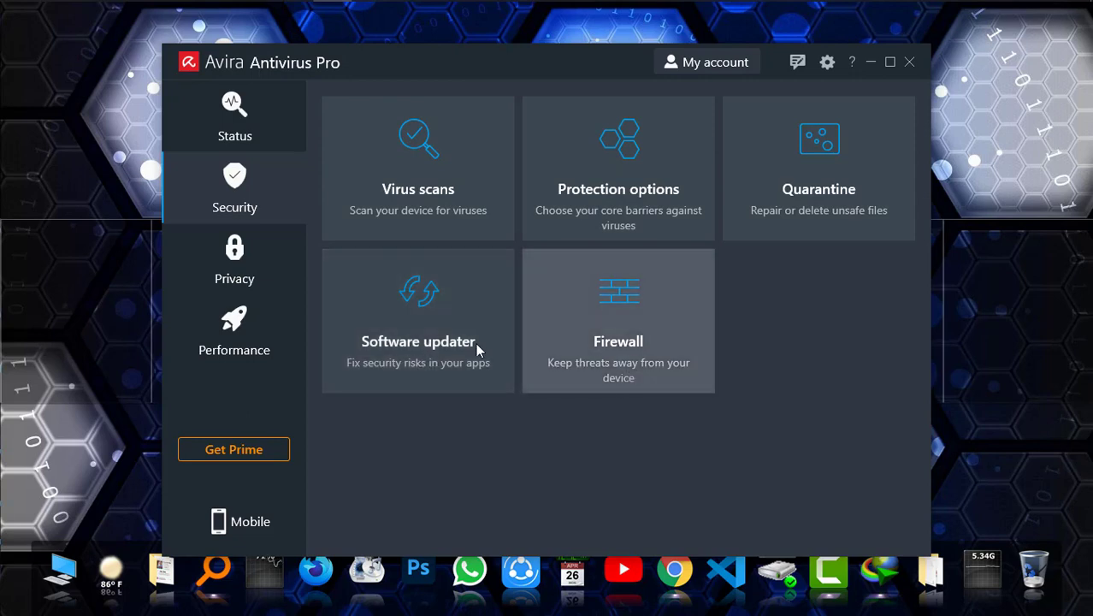
pyautogui.click(263, 260)
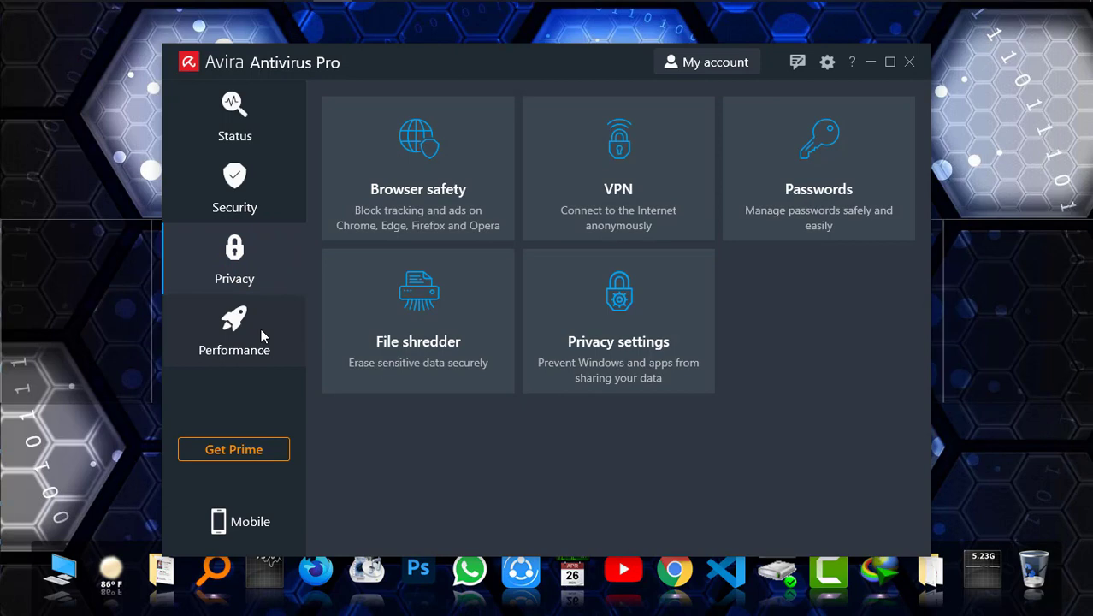
pyautogui.click(245, 124)
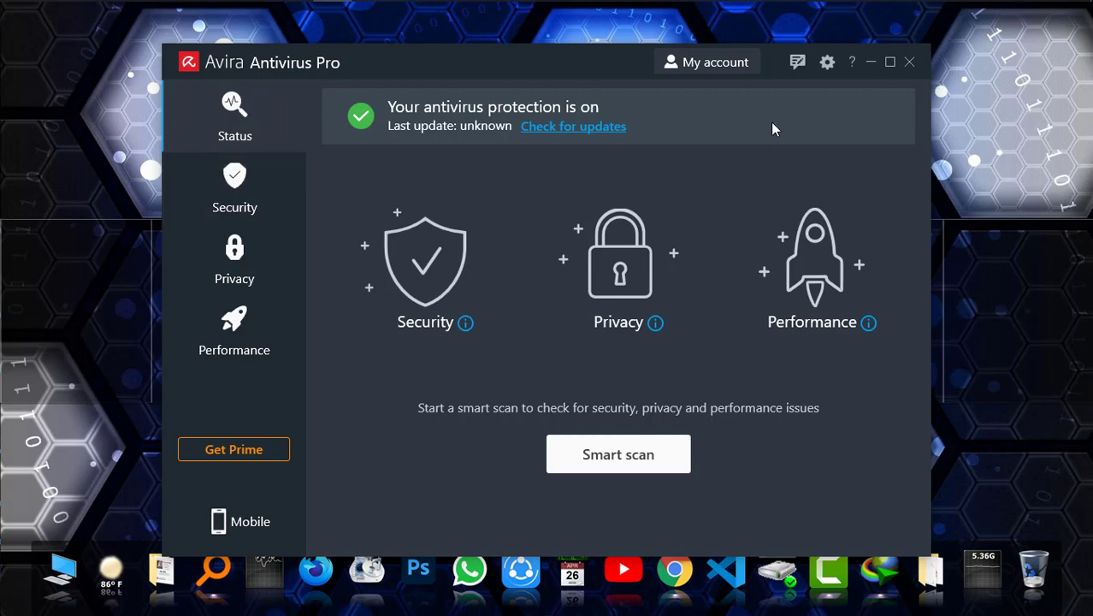
pyautogui.click(871, 62)
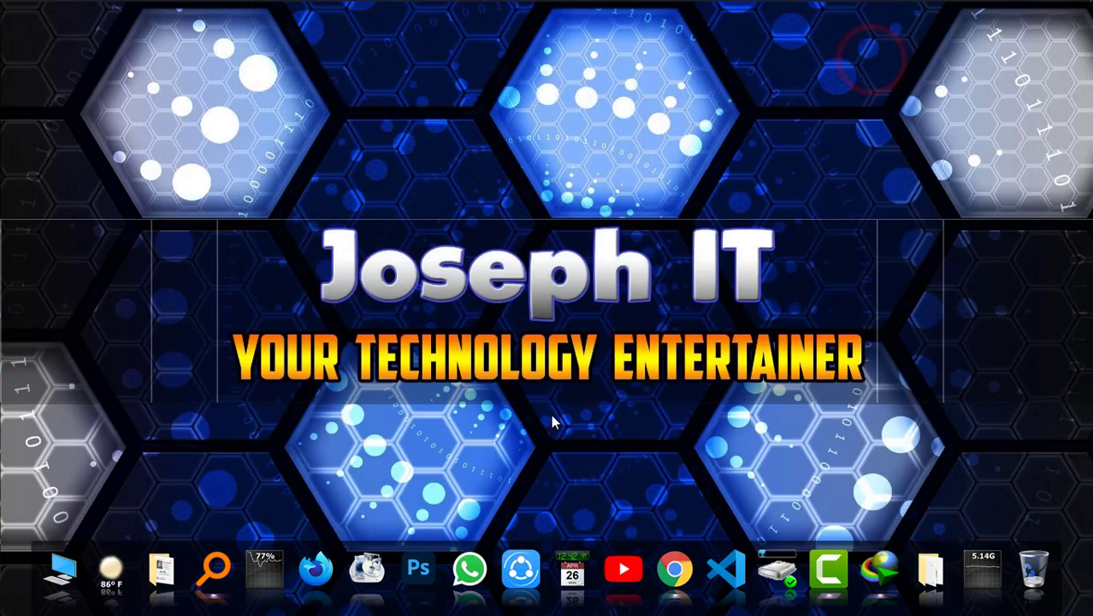